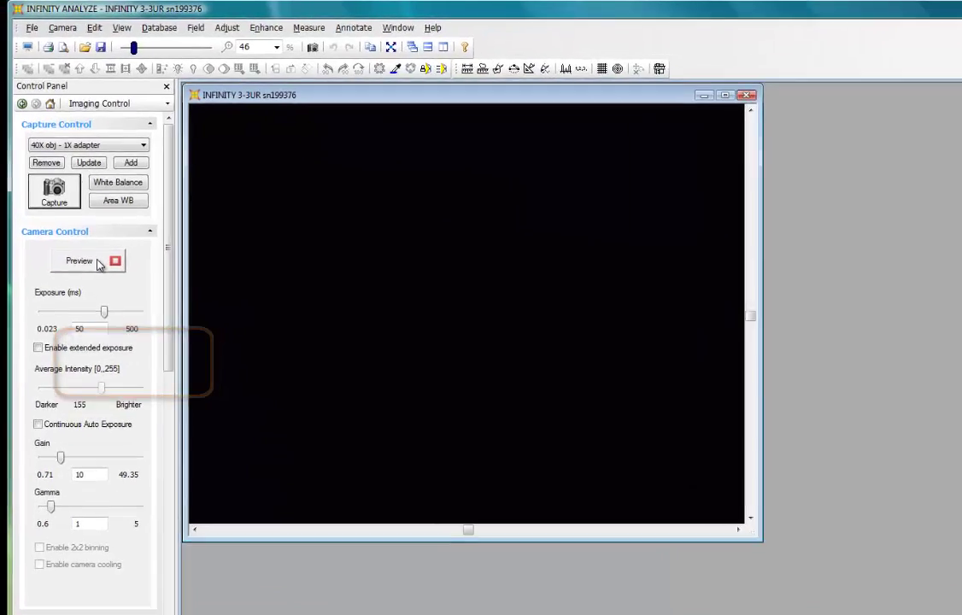
Stop and restart the live preview, then bring up the Camera > Capture menu for Multispectral Capture
click(78, 225)
click(151, 366)
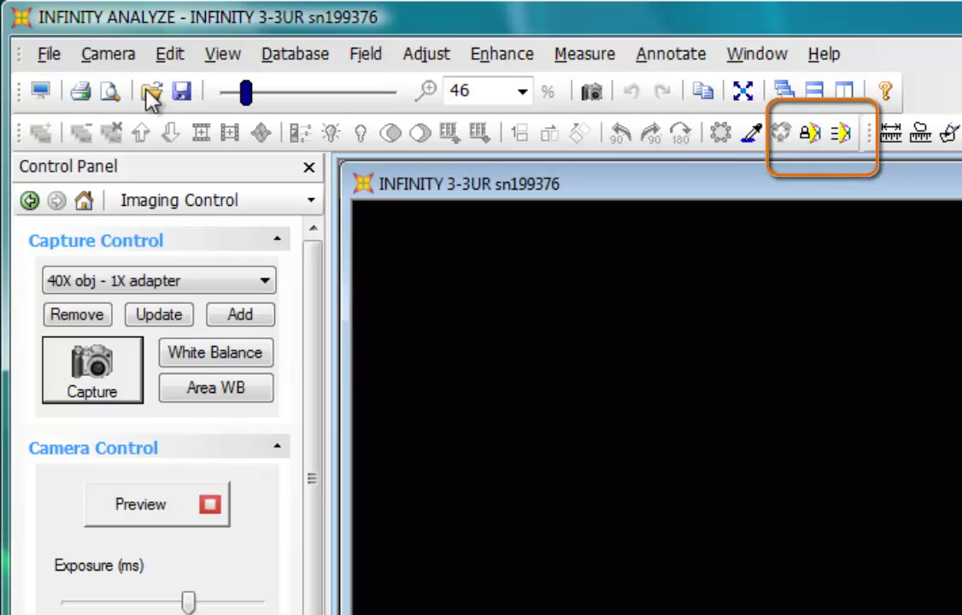
click(100, 60)
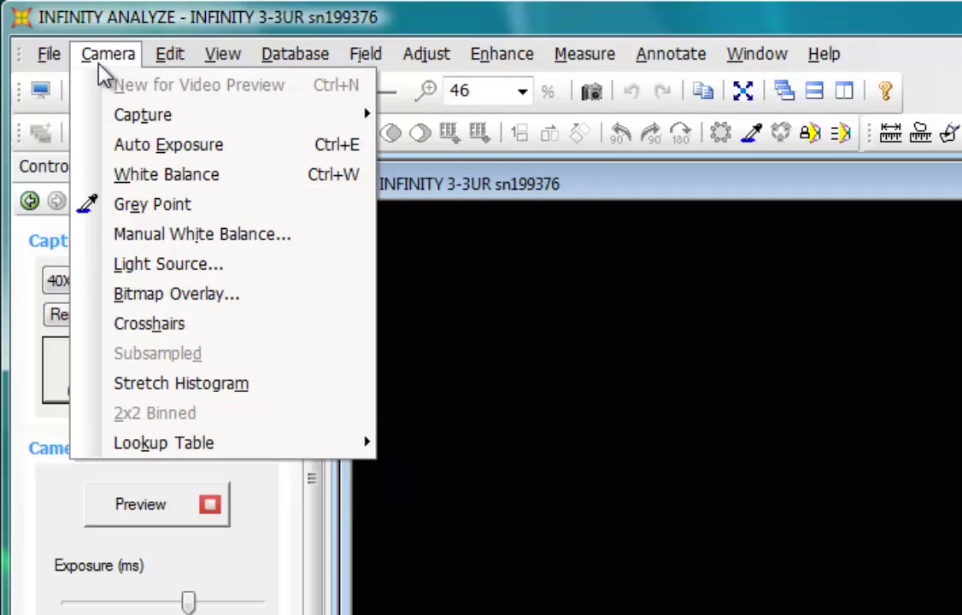
mouse_move(140, 118)
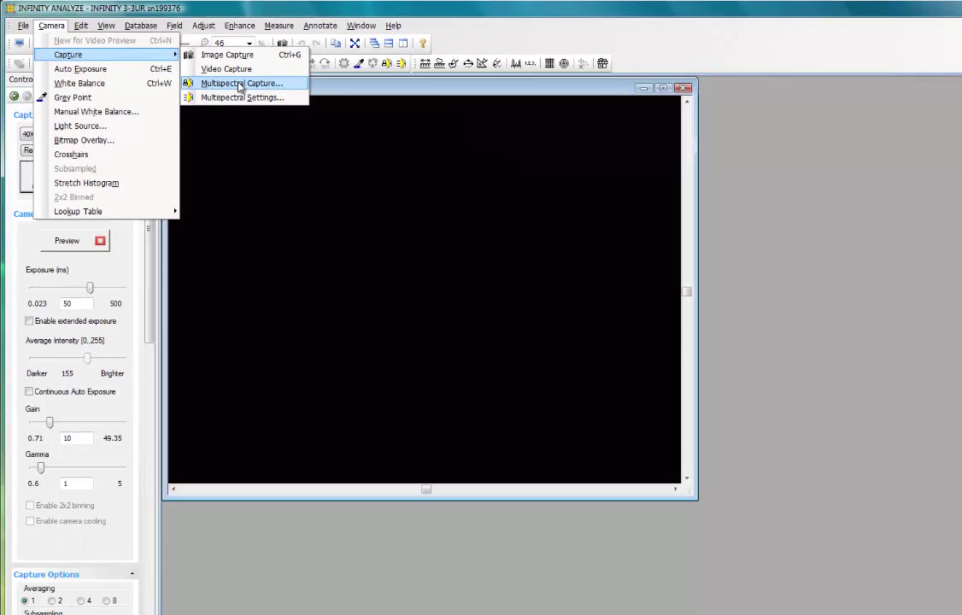
Start Multispectral Capture so the wizard opens on channel 1/3, Dapi (Blue)
click(240, 85)
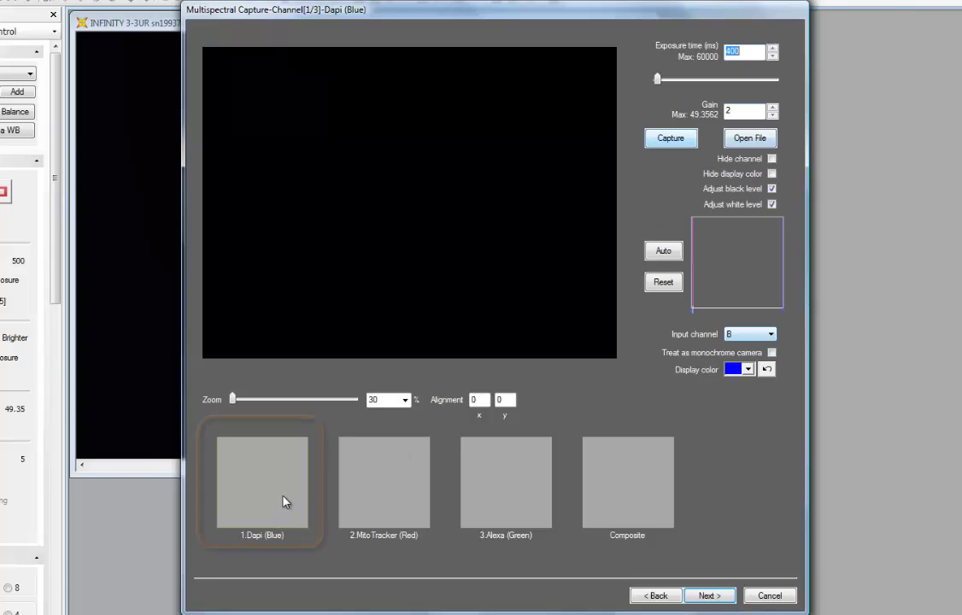
Keep the Dapi input channel on B, then capture and accept the blue nuclei image
click(771, 334)
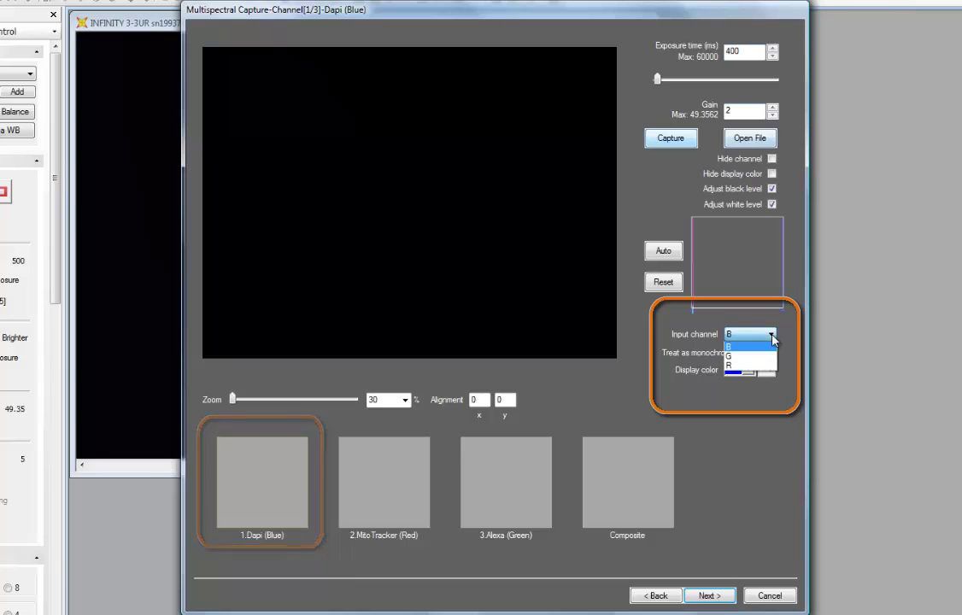
click(756, 354)
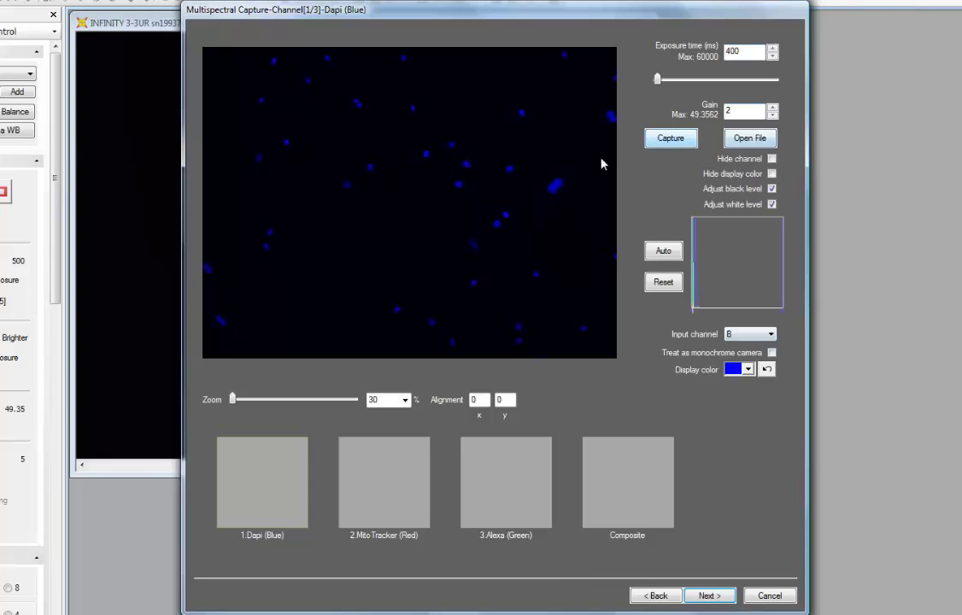
click(667, 139)
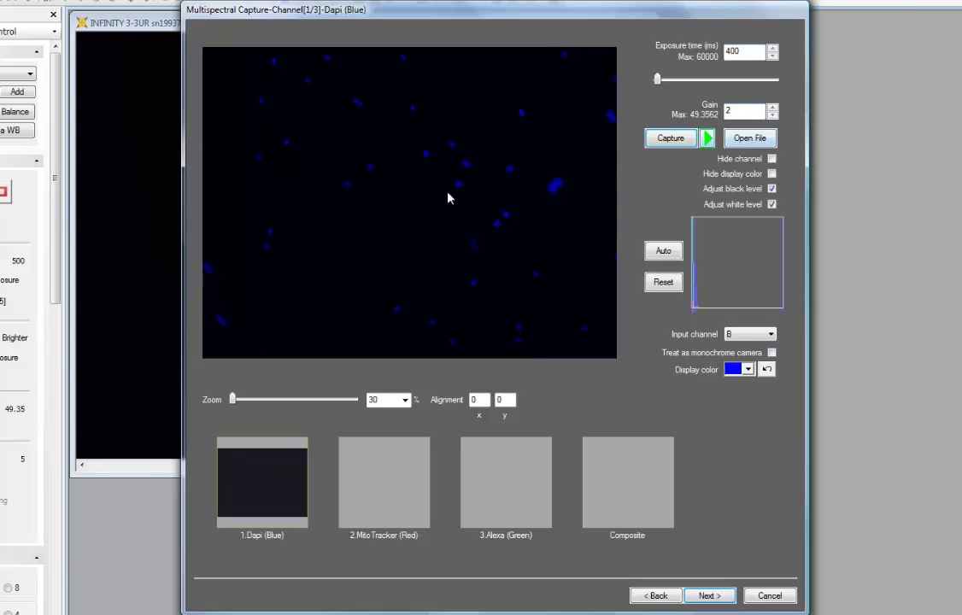
click(707, 138)
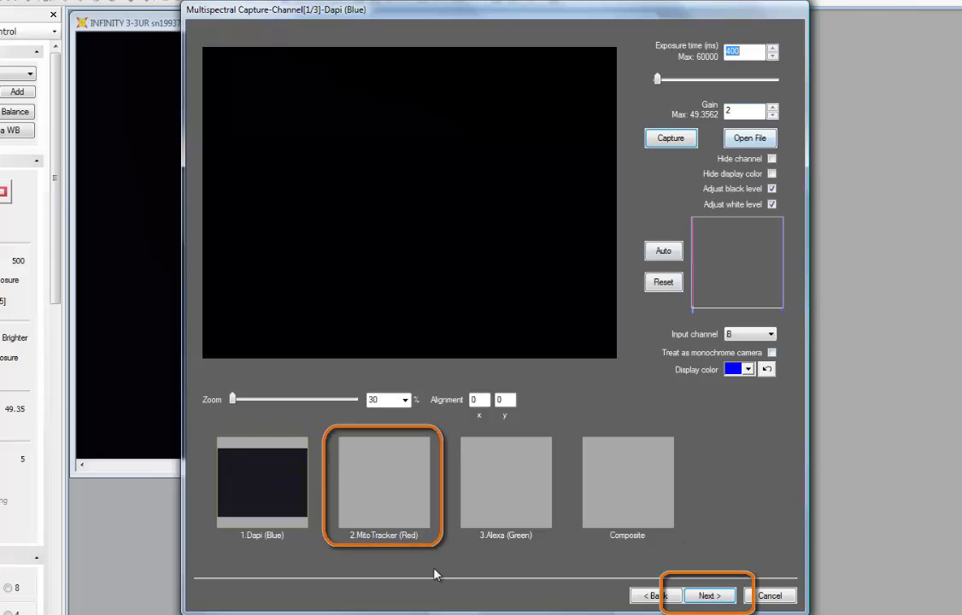
Advance to channel 2/3, MitoTracker (Red), and capture its red cell image
click(720, 596)
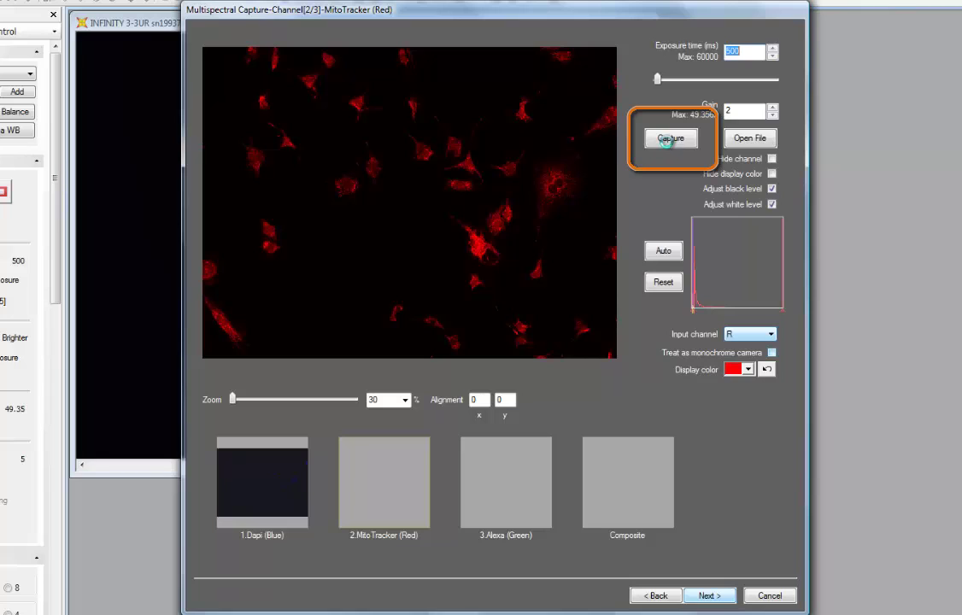
click(670, 146)
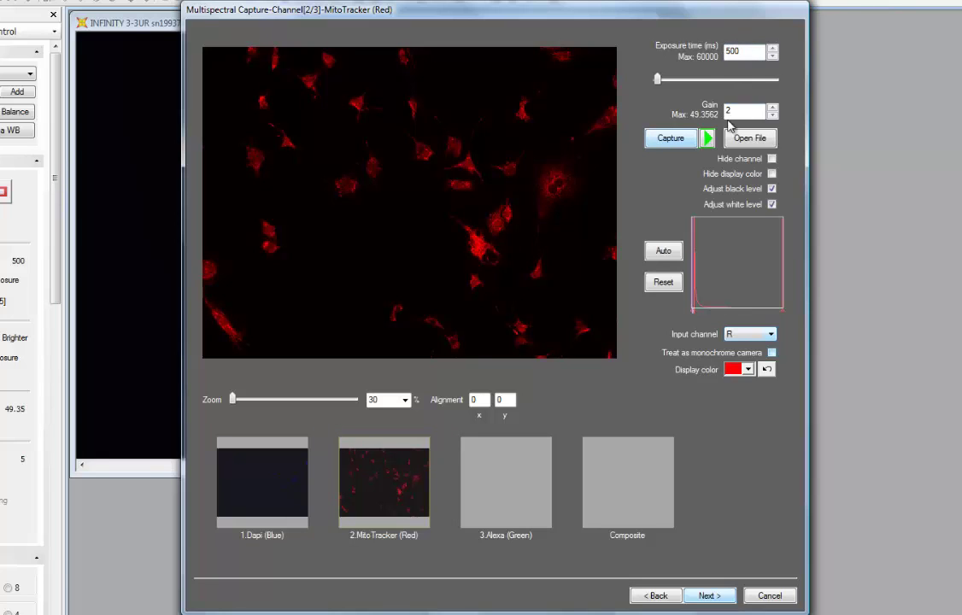
click(672, 150)
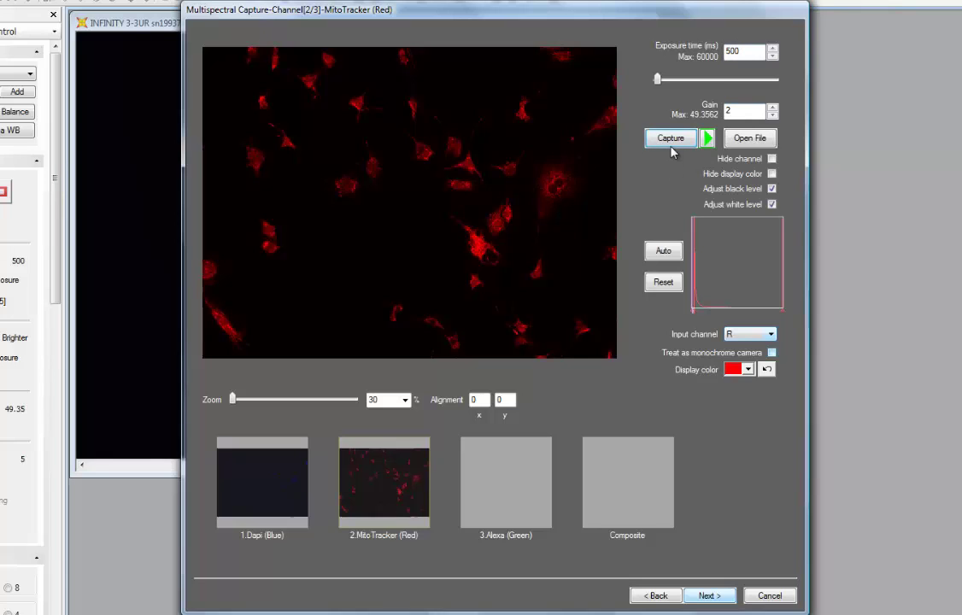
Advance to the Alexa (Green) channel and capture its image at 600 ms exposure
click(709, 595)
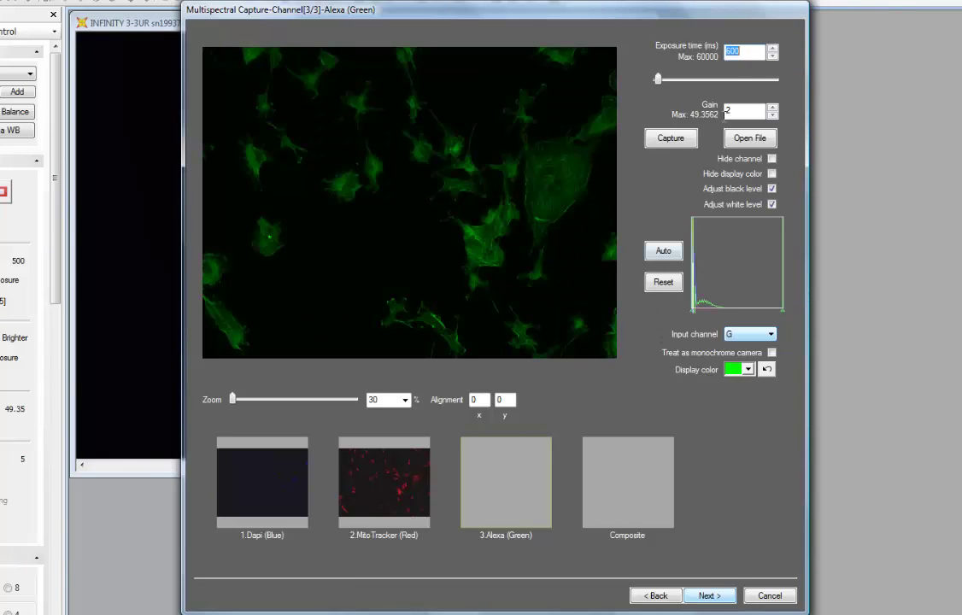
click(665, 142)
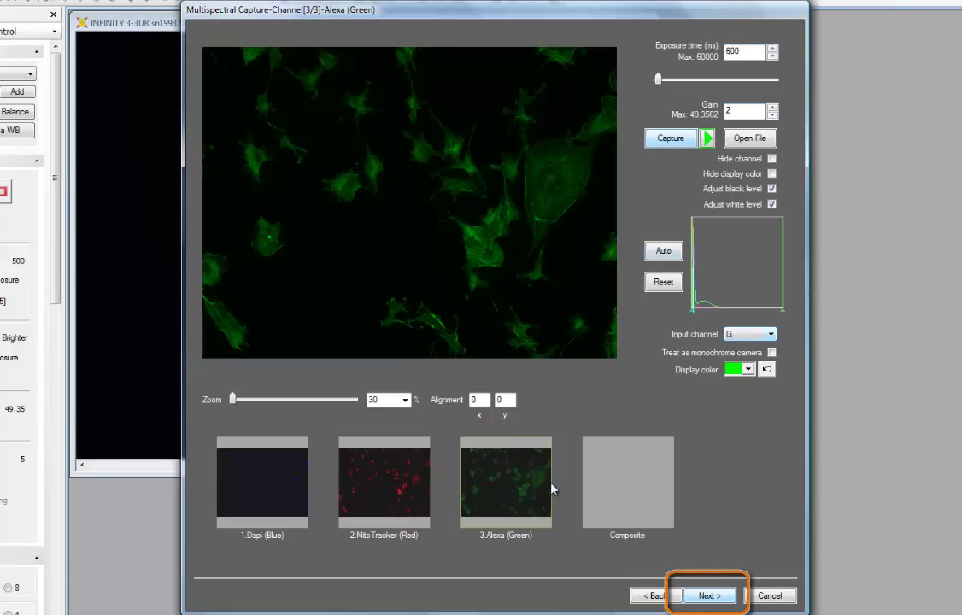
Advance to the Composite page and merge the Dapi, MitoTracker and Alexa channels
click(707, 596)
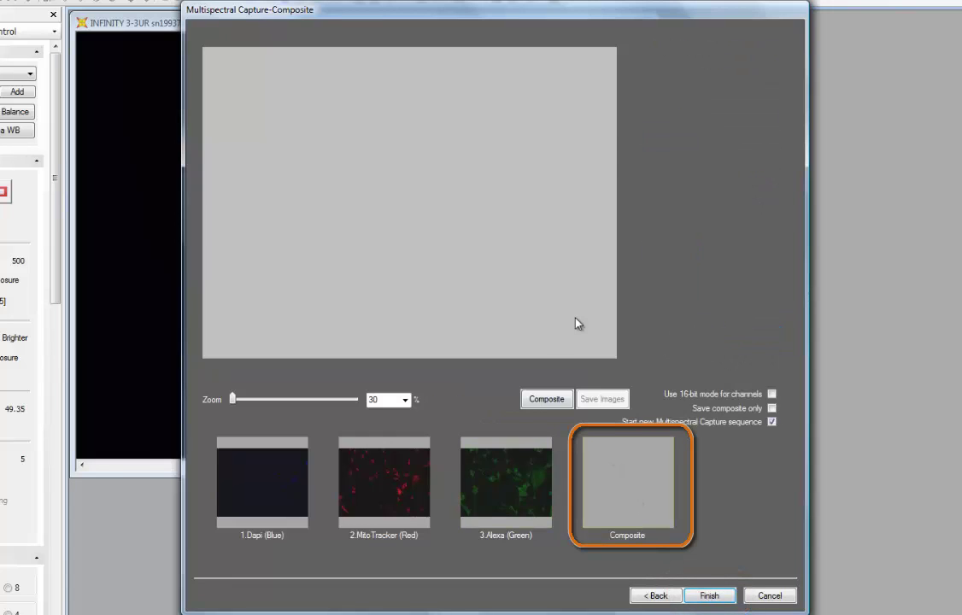
click(612, 491)
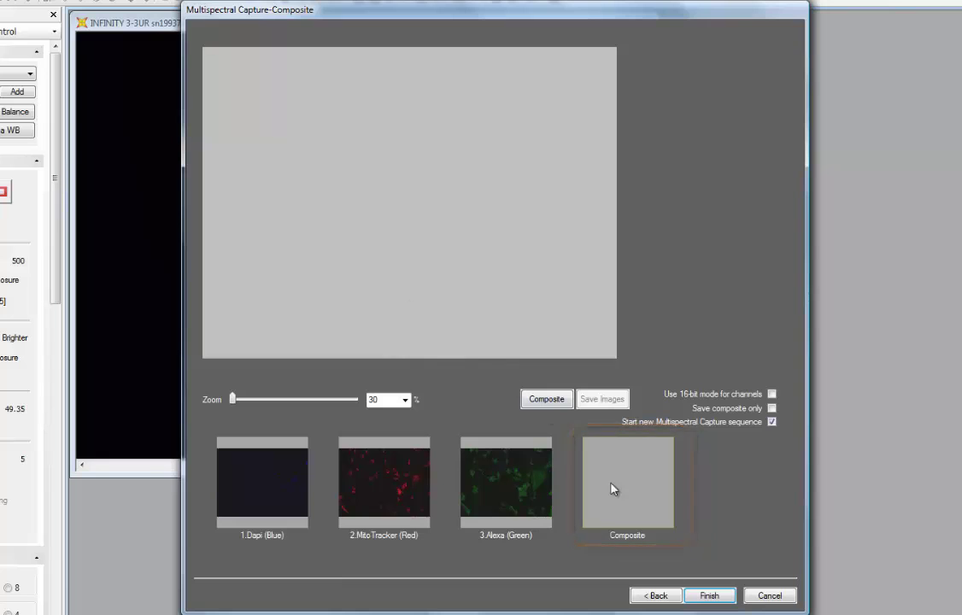
click(550, 402)
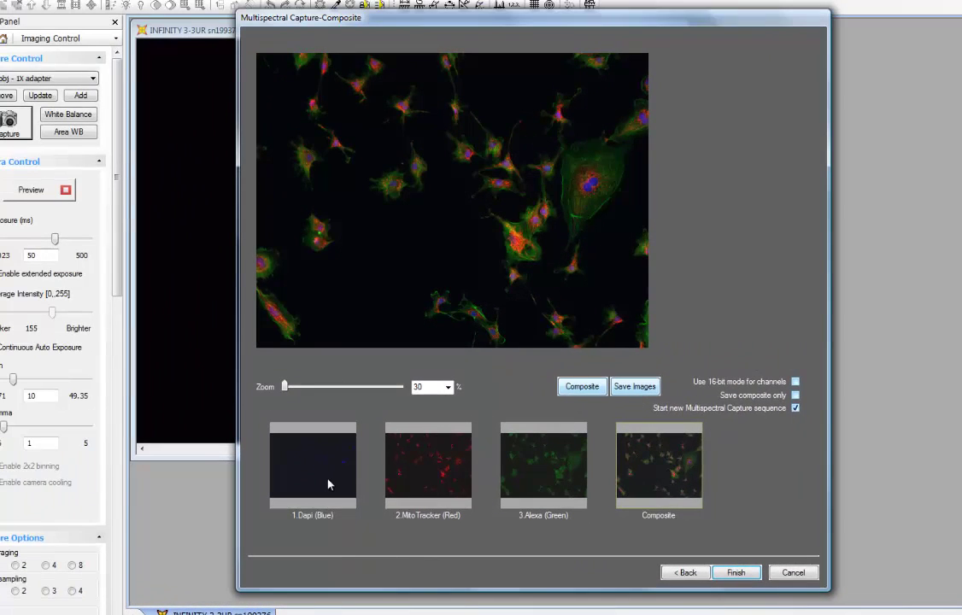
Save the channel images as 'Test Sample 2' in .sif format in New Folder
click(636, 391)
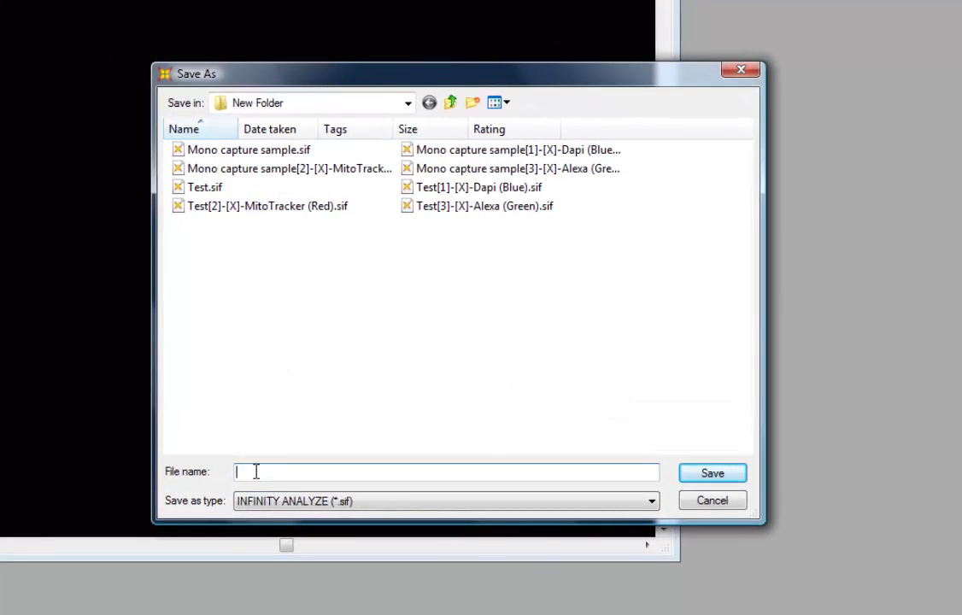
text(Test Sample 2)
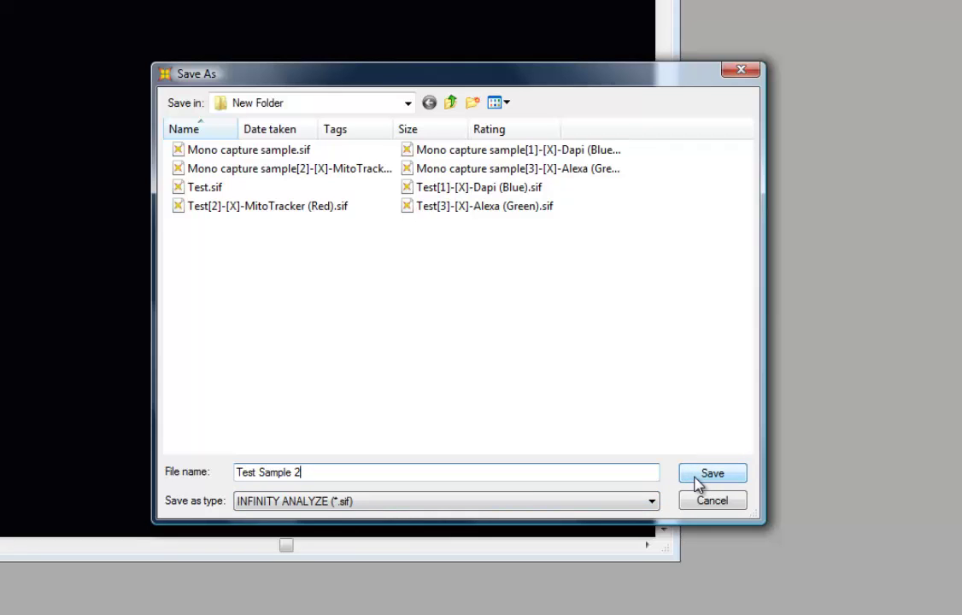
click(653, 502)
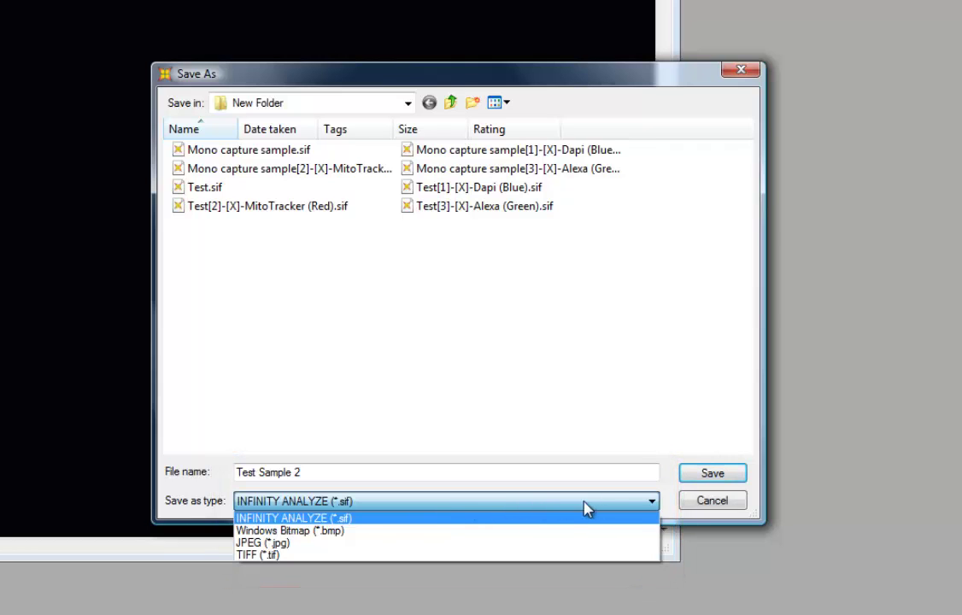
click(708, 477)
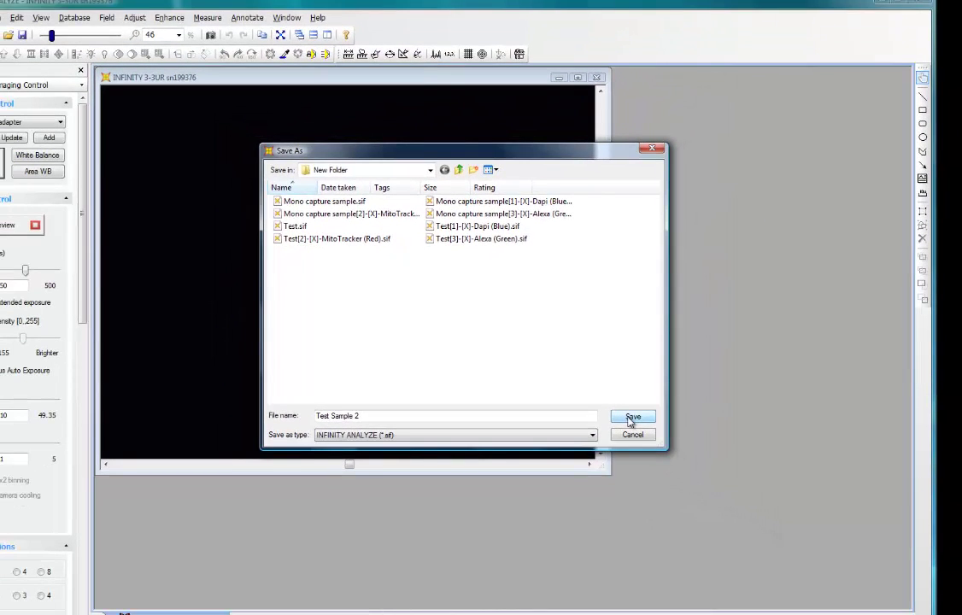
click(632, 416)
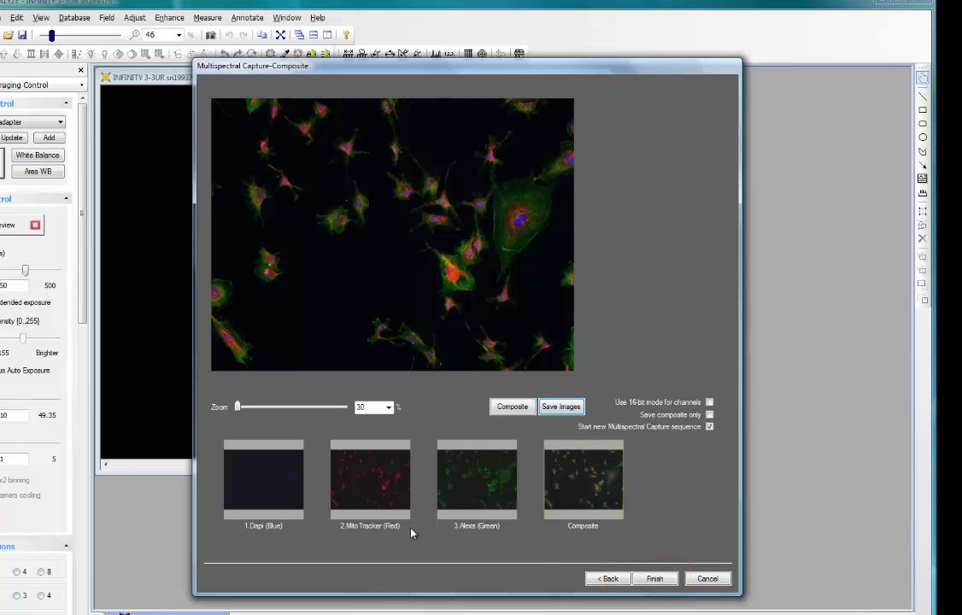
Open the MitoTracker (Red) channel, try input channels B and G, then set it back to R
click(376, 476)
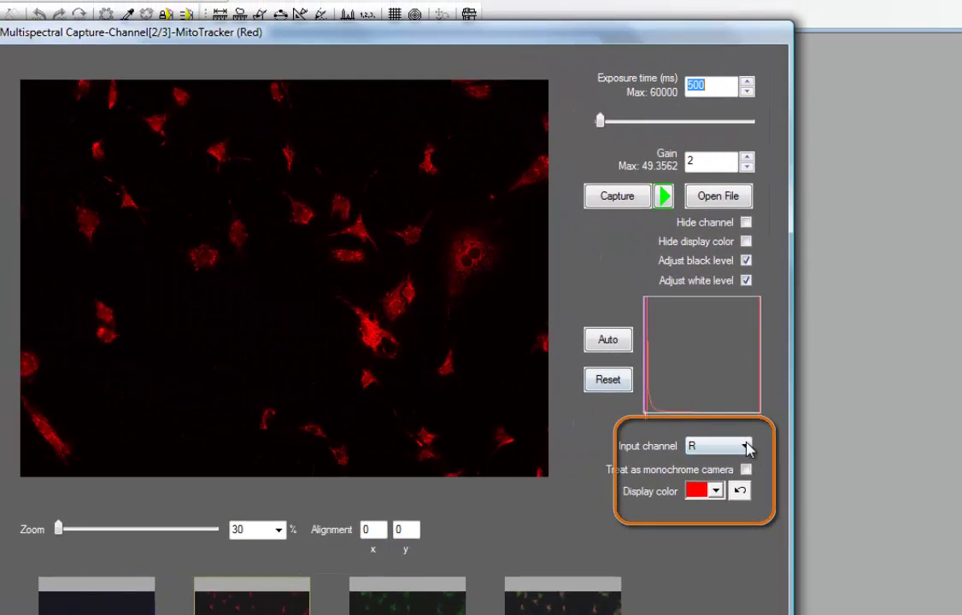
click(746, 446)
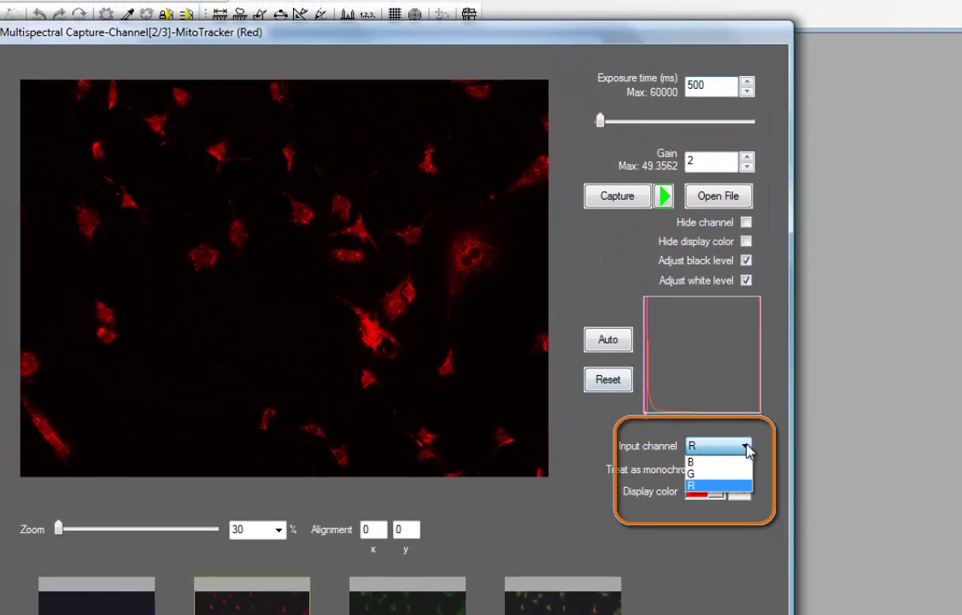
click(701, 463)
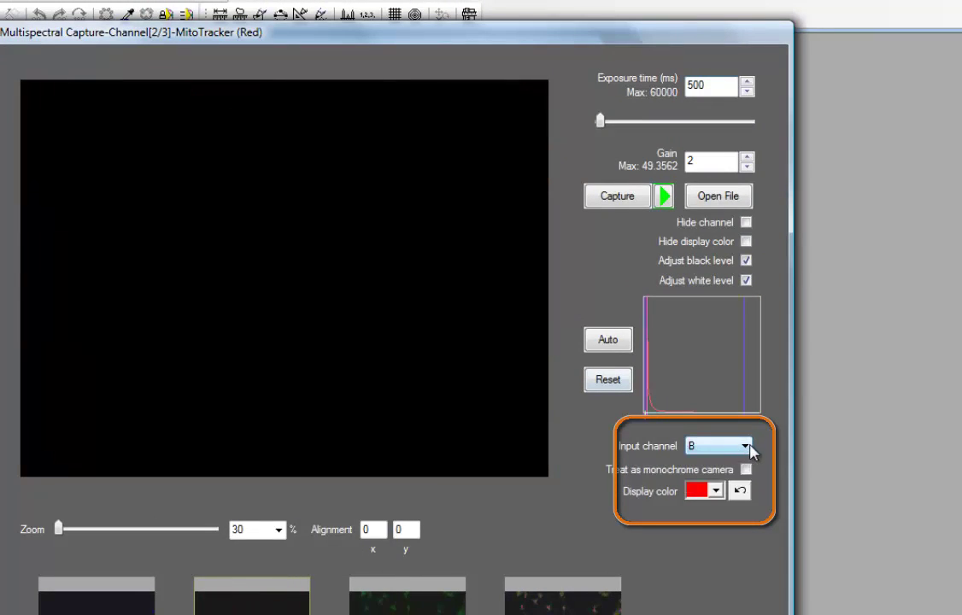
click(746, 447)
click(705, 470)
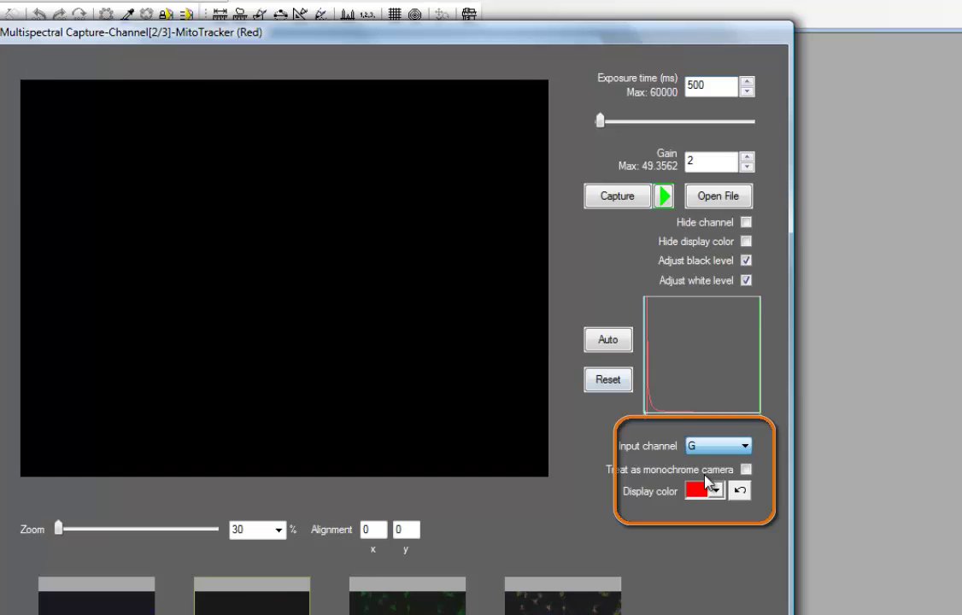
click(746, 445)
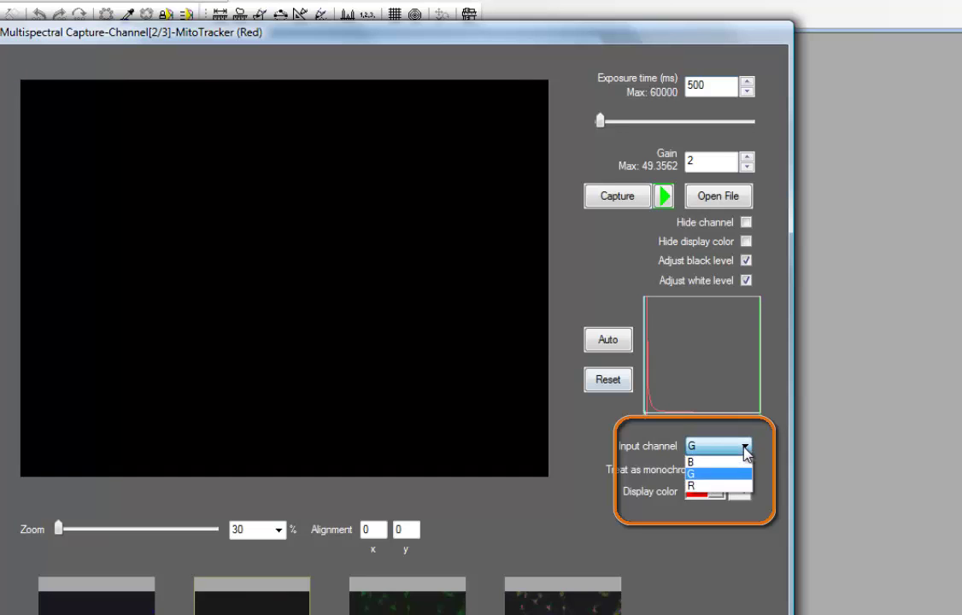
click(704, 486)
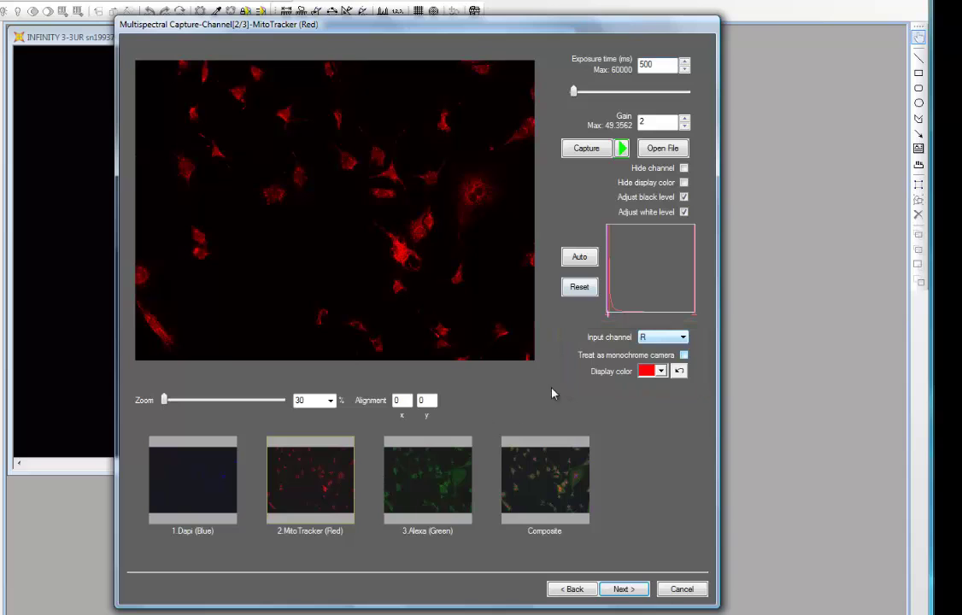
click(662, 372)
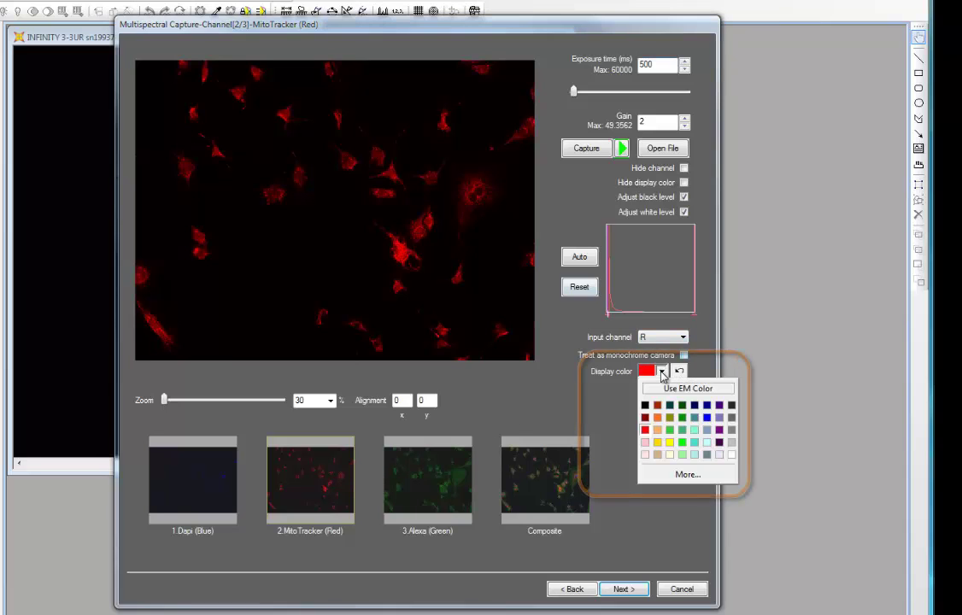
click(669, 443)
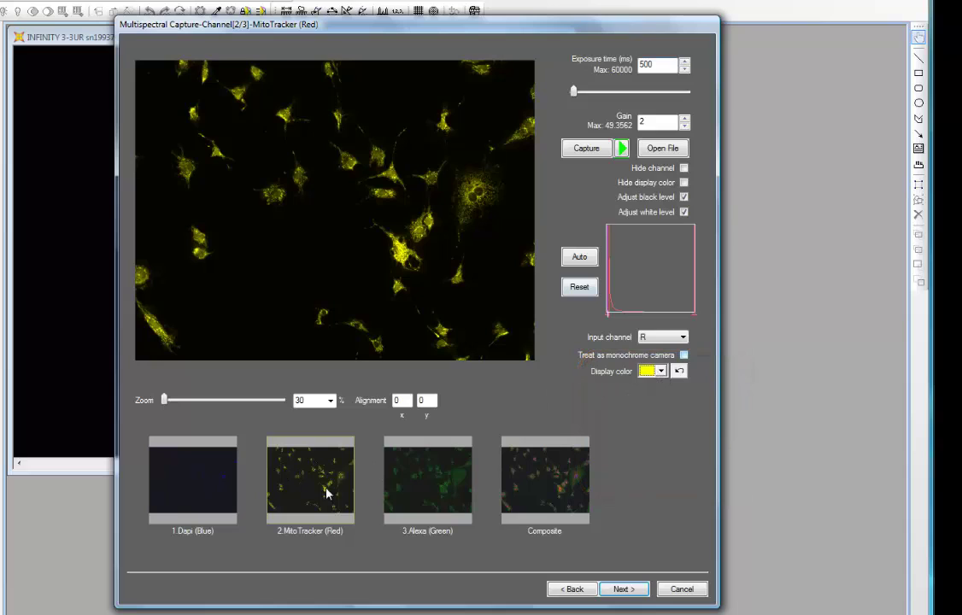
click(661, 373)
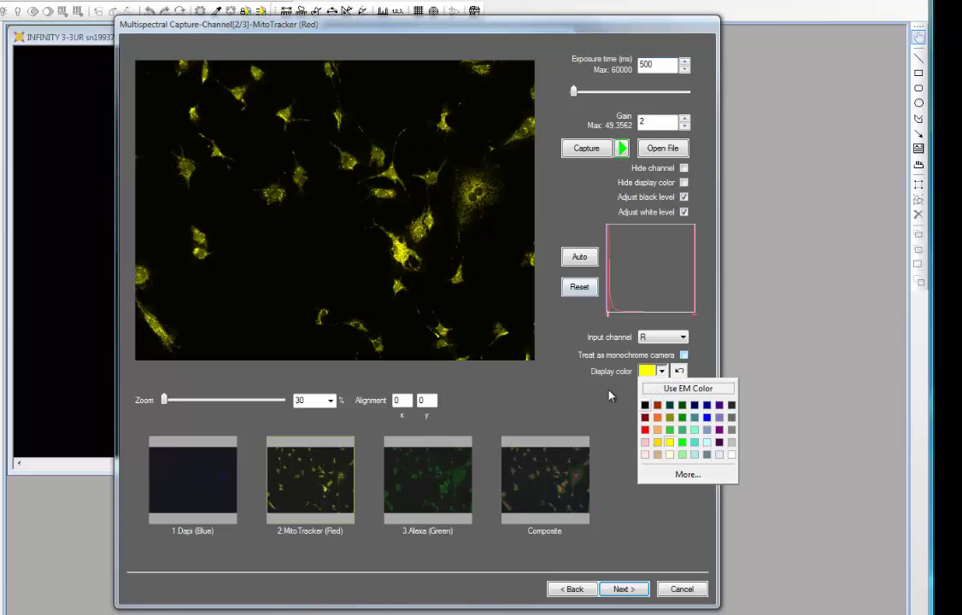
click(681, 375)
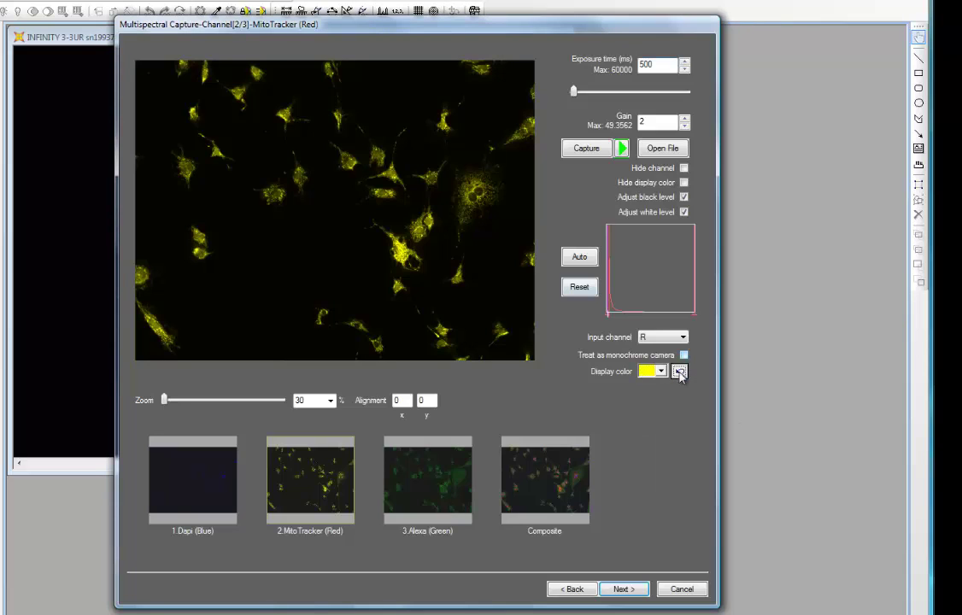
click(680, 374)
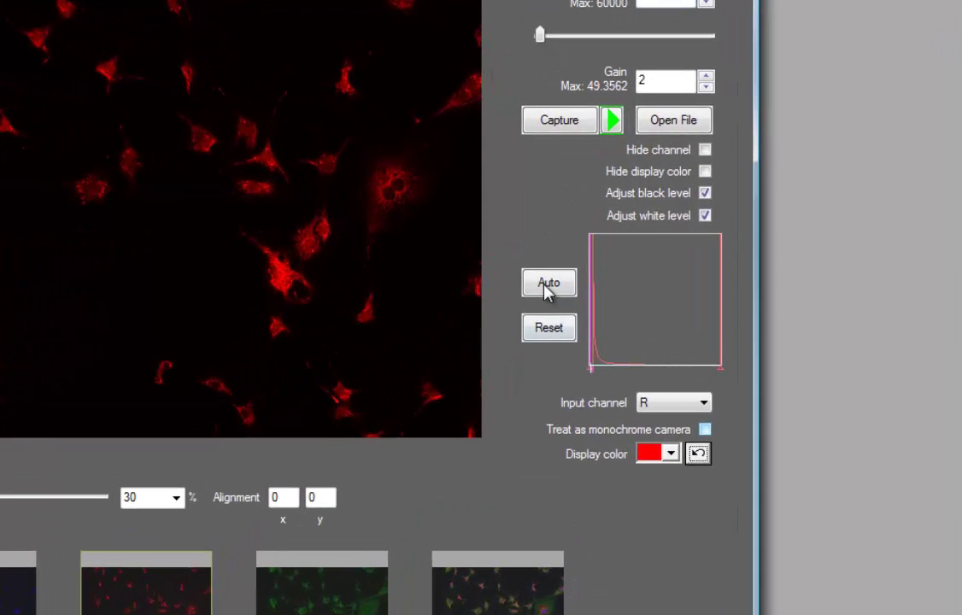
Auto-level the MitoTracker histogram, then adjust black and white levels, leaving white near the top
click(547, 286)
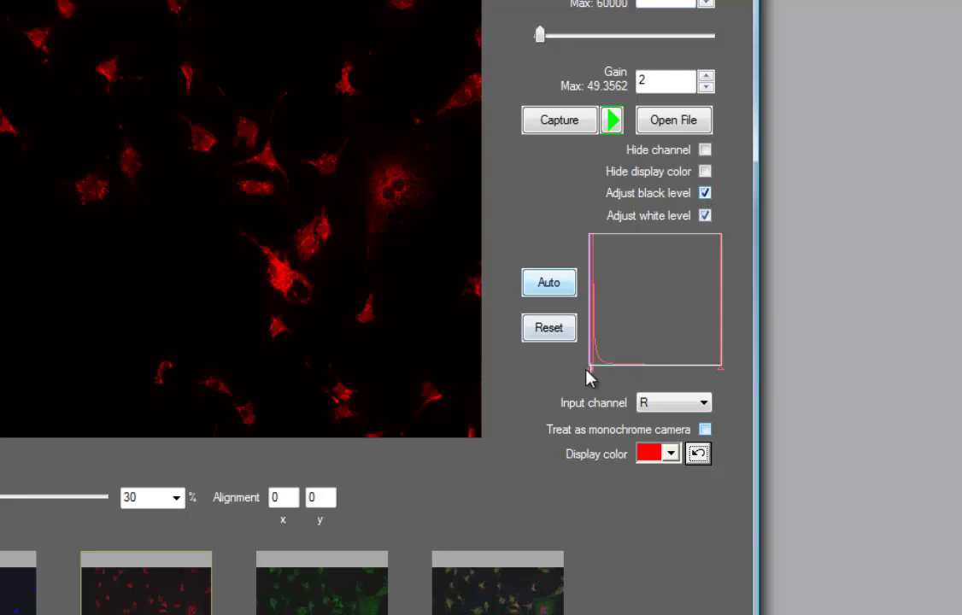
drag(593, 377, 614, 369)
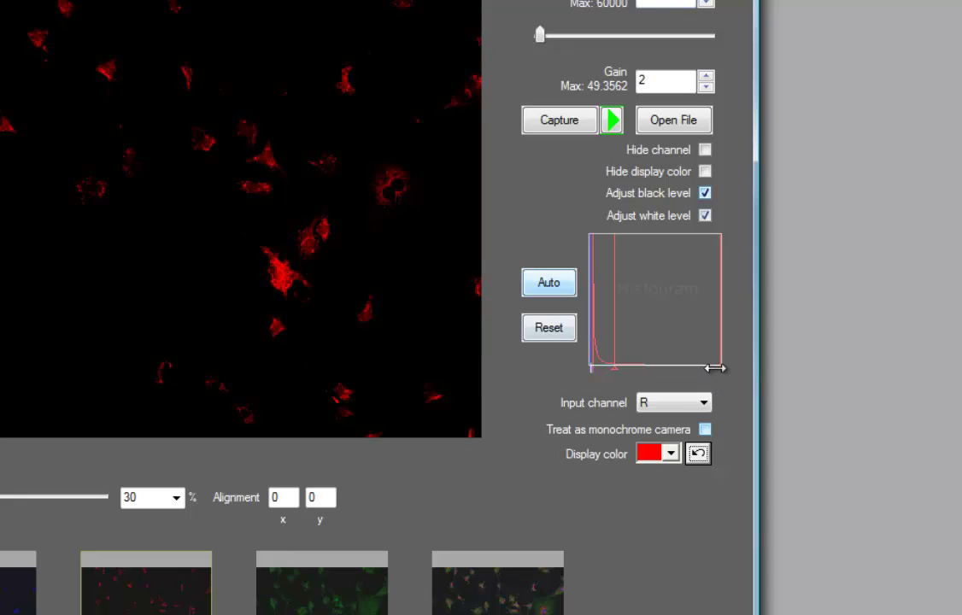
drag(715, 369, 698, 369)
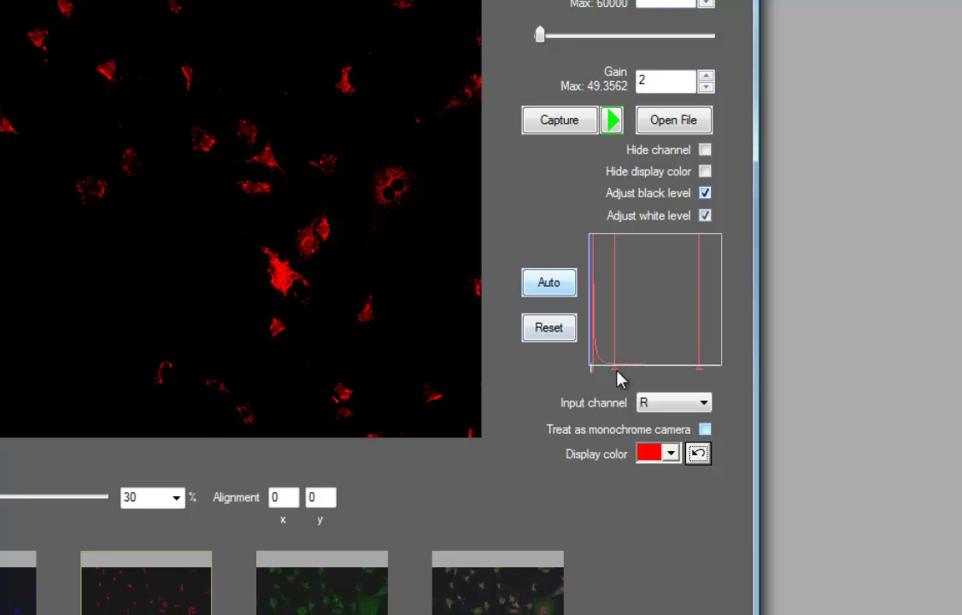
drag(614, 370, 593, 369)
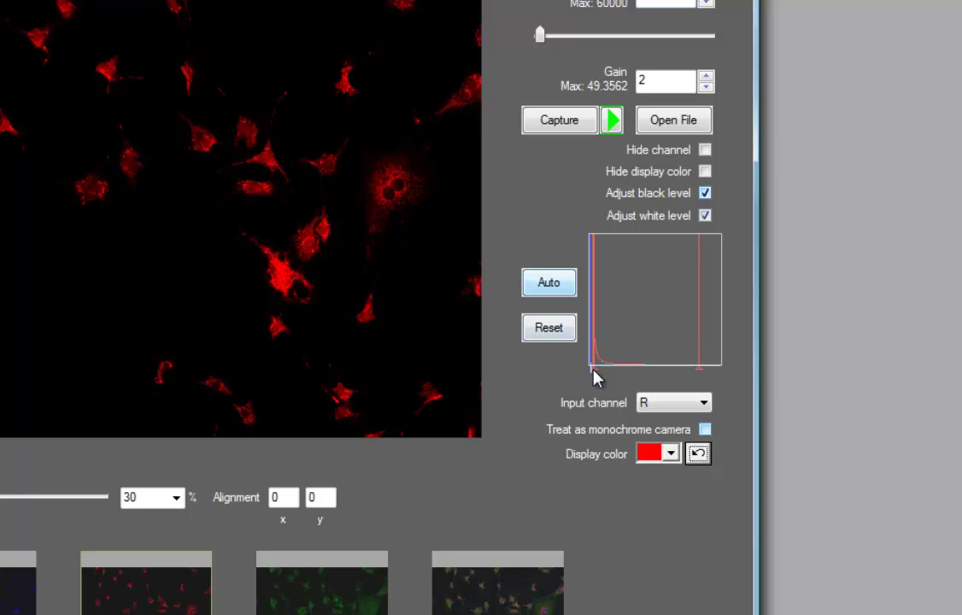
drag(593, 369, 595, 370)
drag(699, 368, 664, 382)
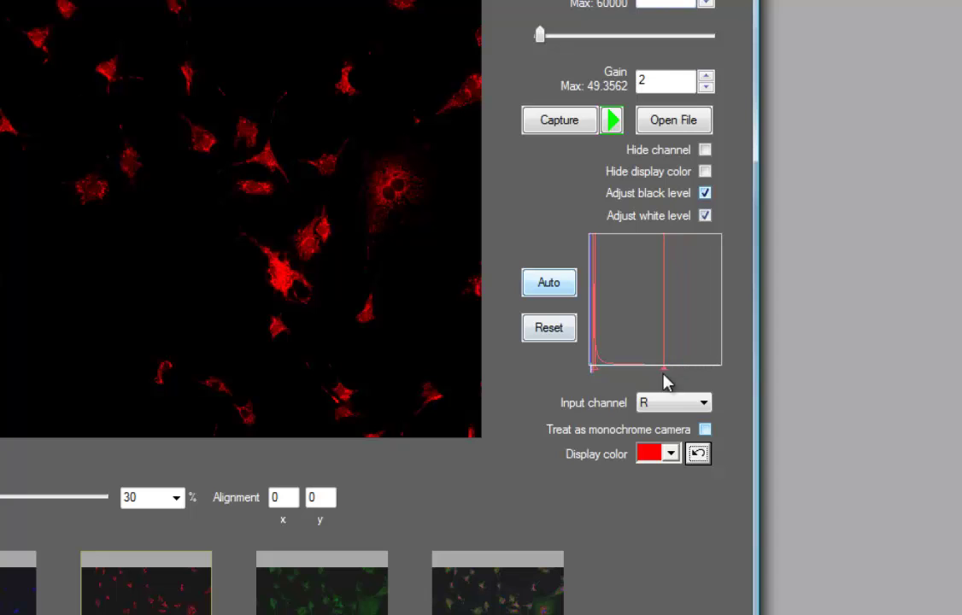
drag(665, 369, 659, 318)
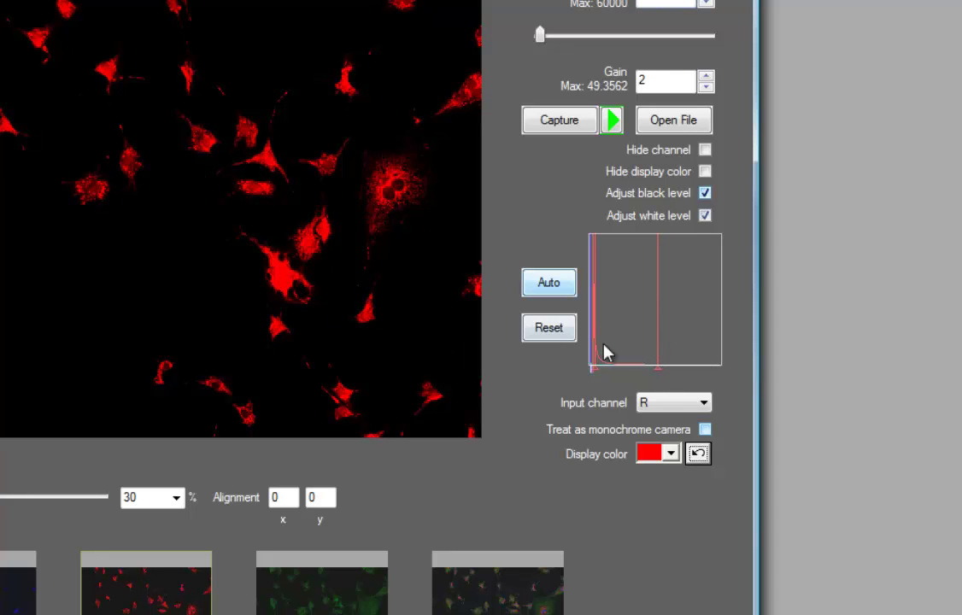
drag(658, 368, 710, 368)
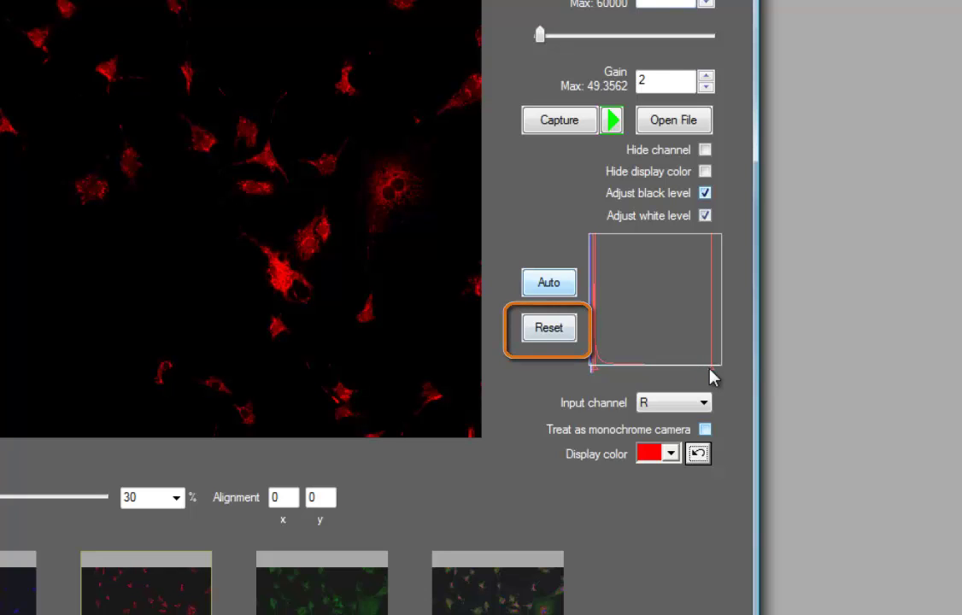
click(548, 334)
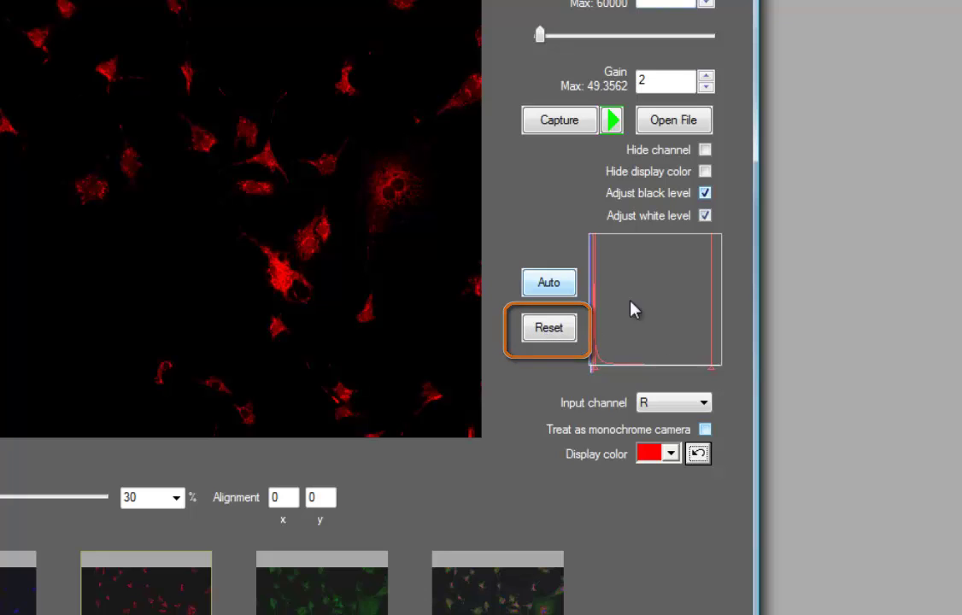
click(705, 172)
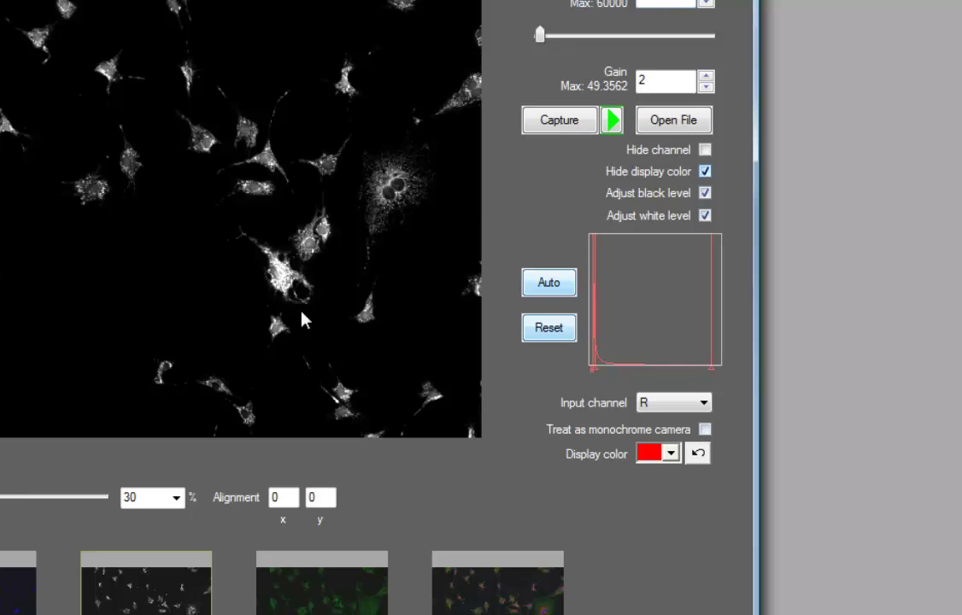
click(703, 172)
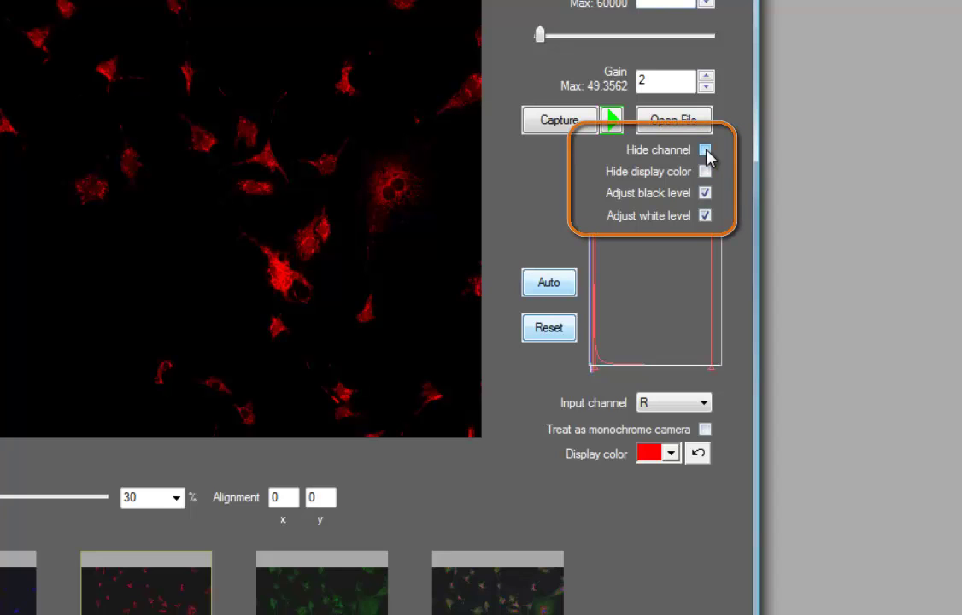
click(706, 152)
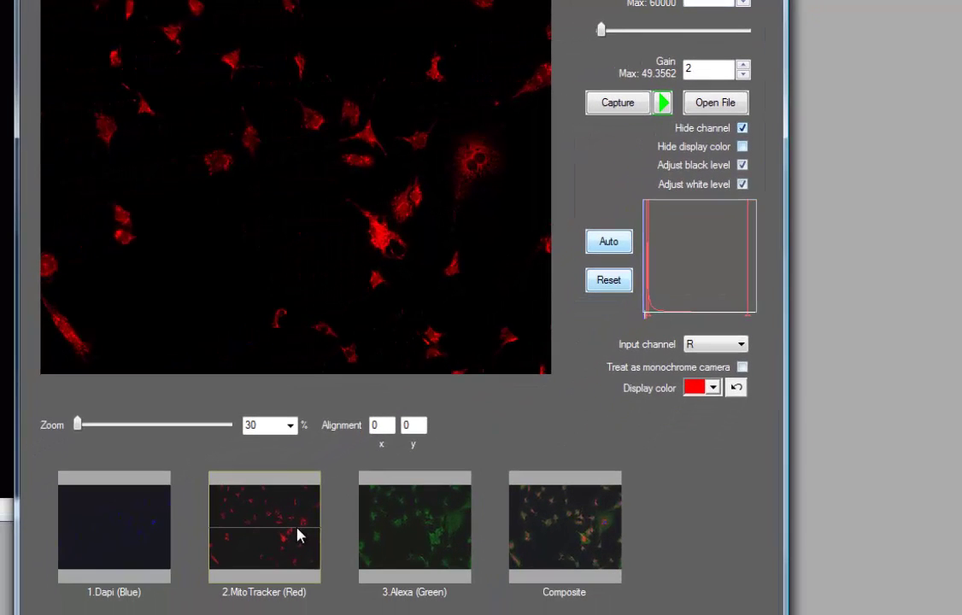
click(566, 527)
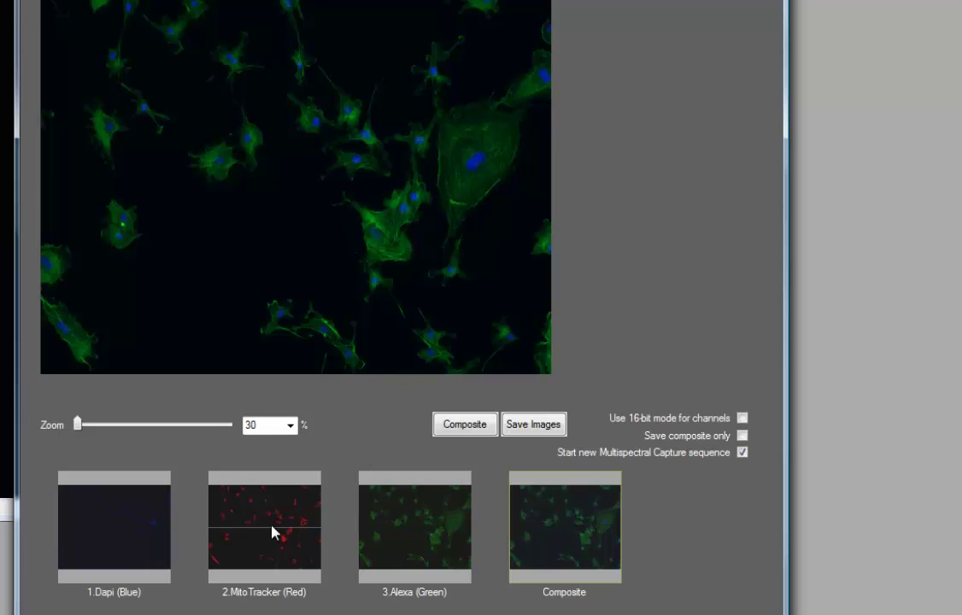
click(256, 544)
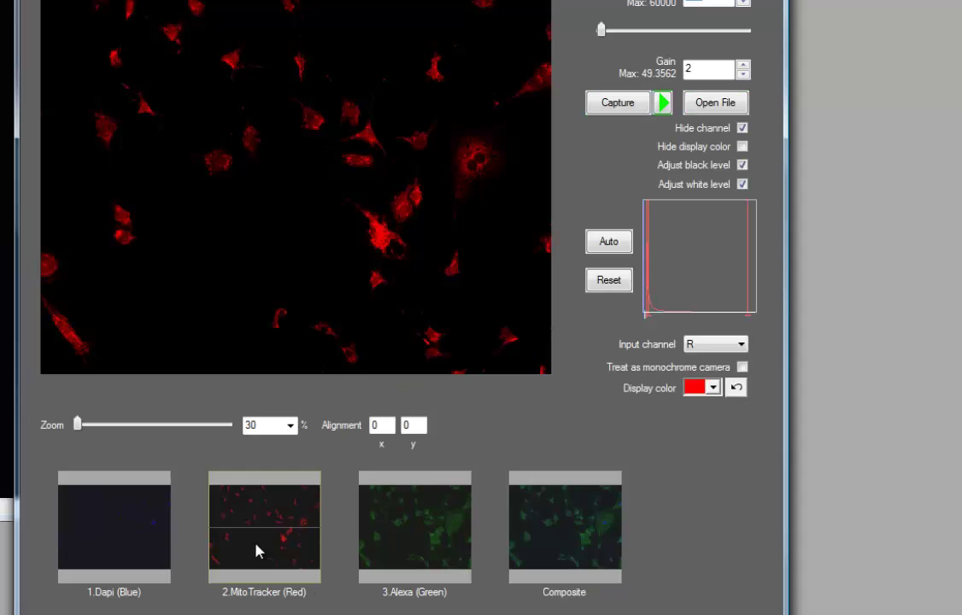
click(741, 146)
click(741, 128)
click(554, 523)
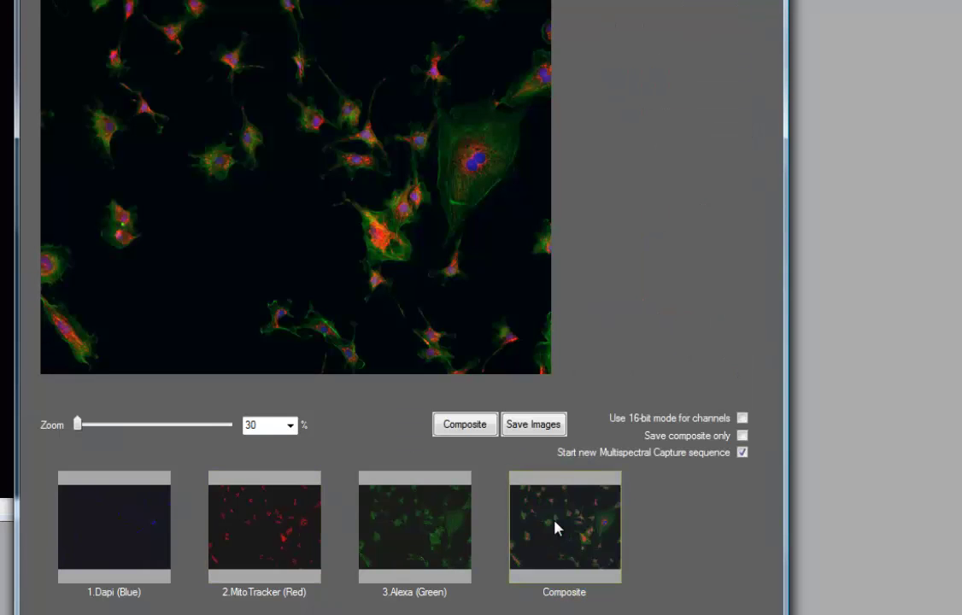
click(234, 543)
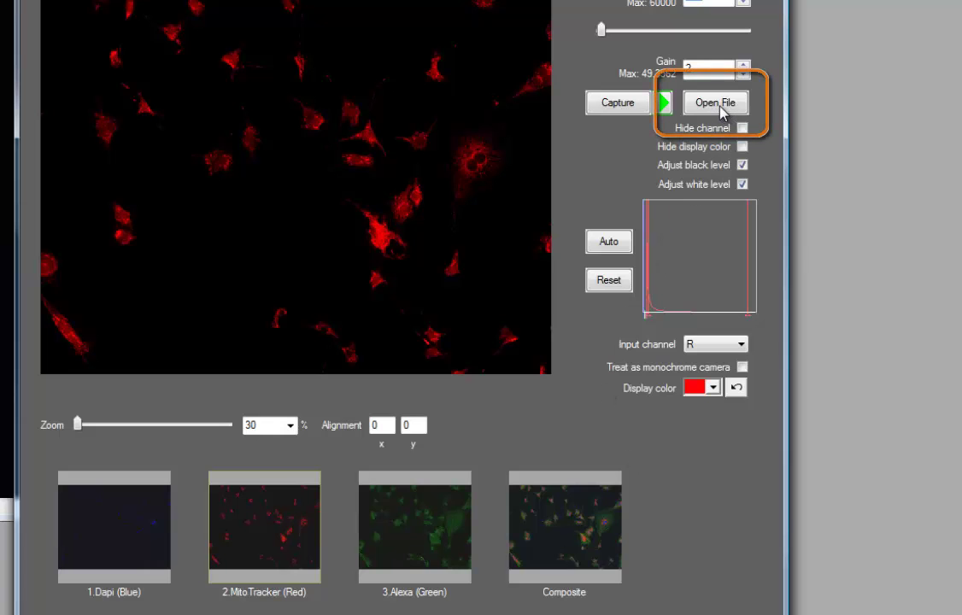
click(716, 104)
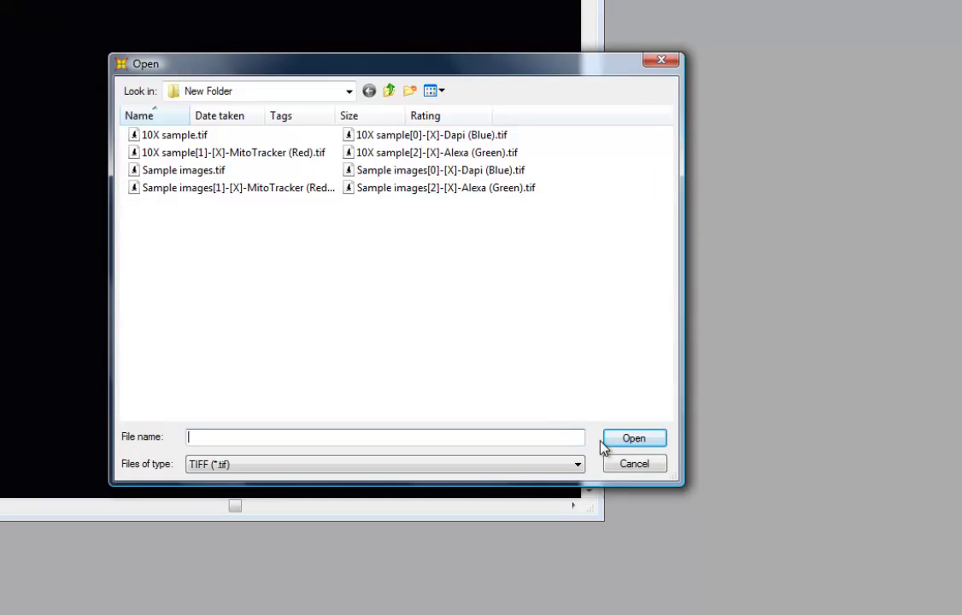
click(622, 468)
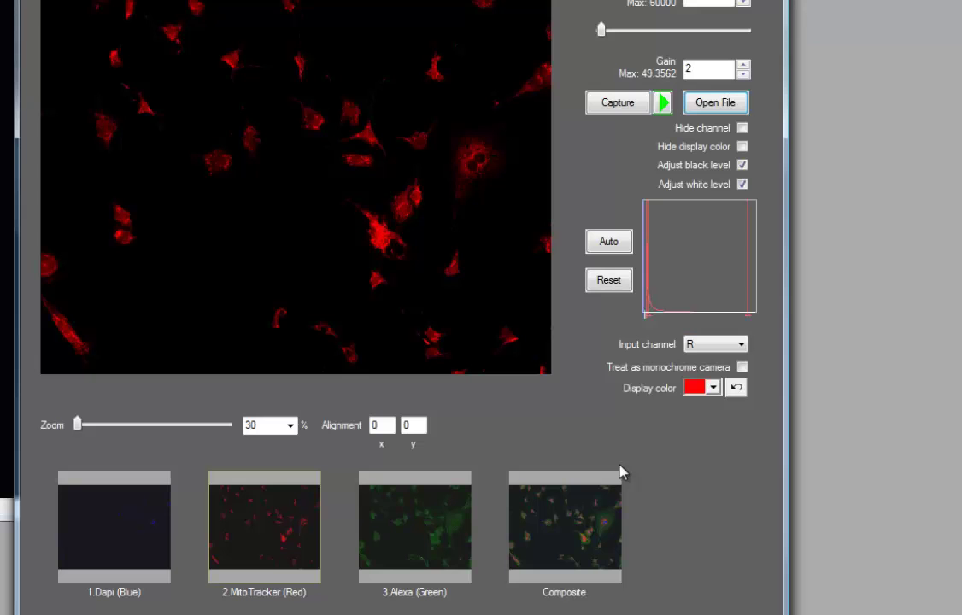
click(621, 103)
Use Reset to return the MitoTracker black and white level markers to the histogram edges
click(616, 285)
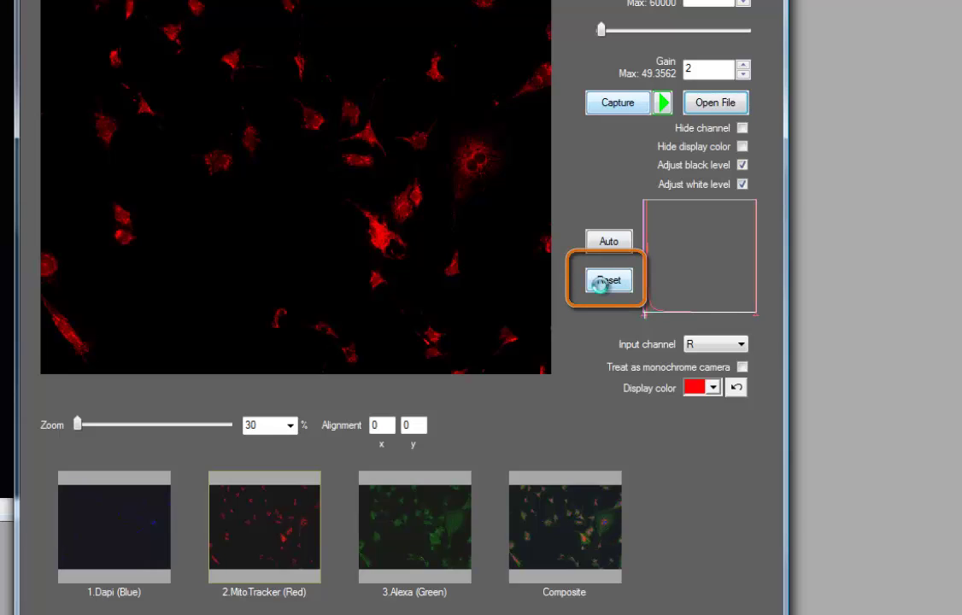
click(602, 289)
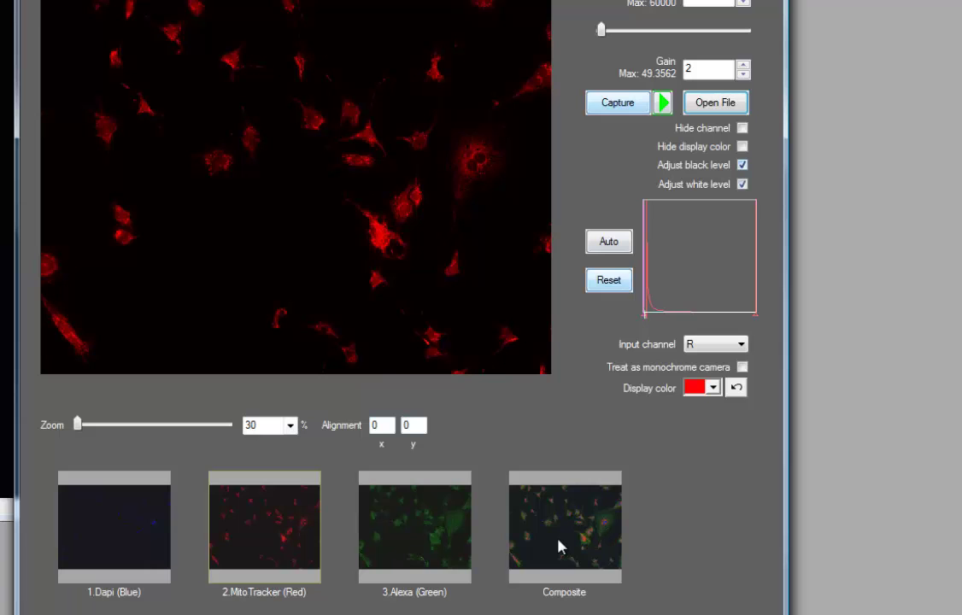
click(79, 424)
drag(80, 426, 95, 426)
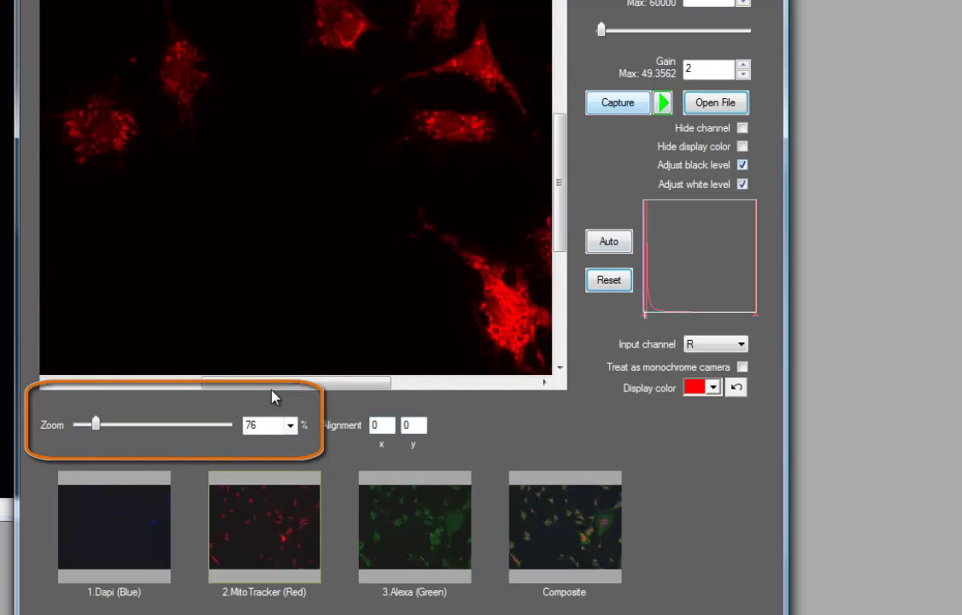
drag(298, 388, 371, 389)
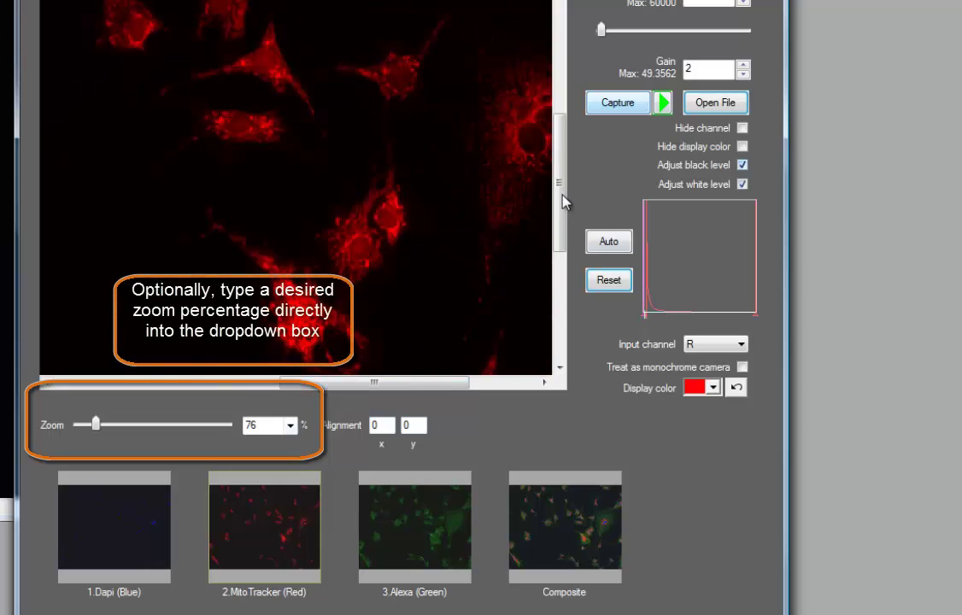
drag(562, 207, 563, 247)
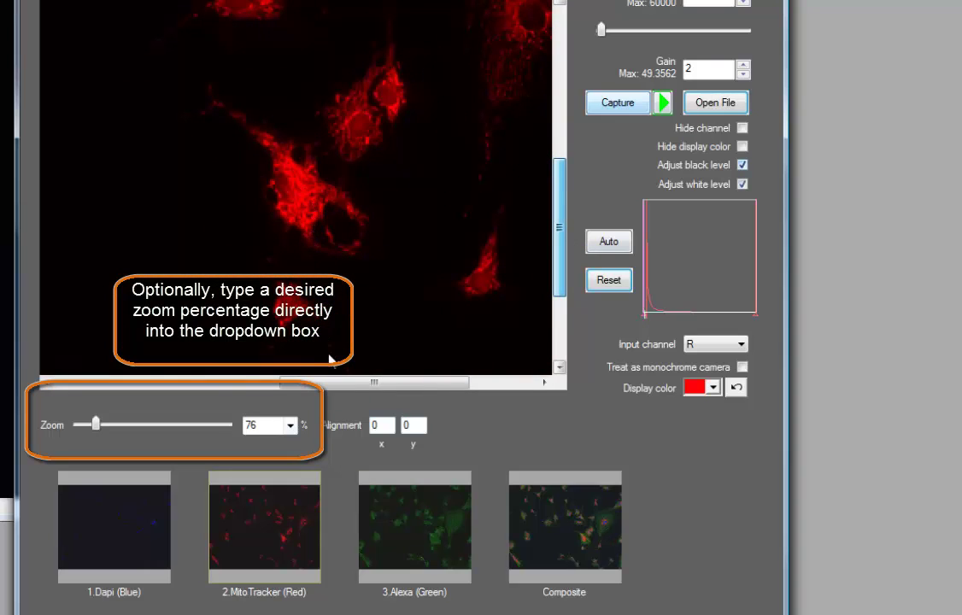
drag(356, 384, 286, 386)
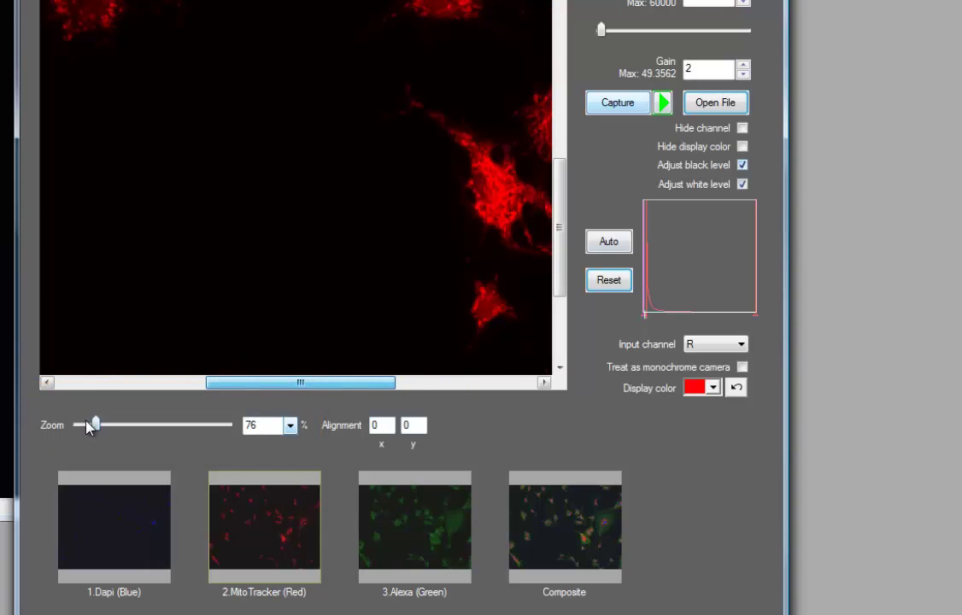
drag(97, 424, 77, 424)
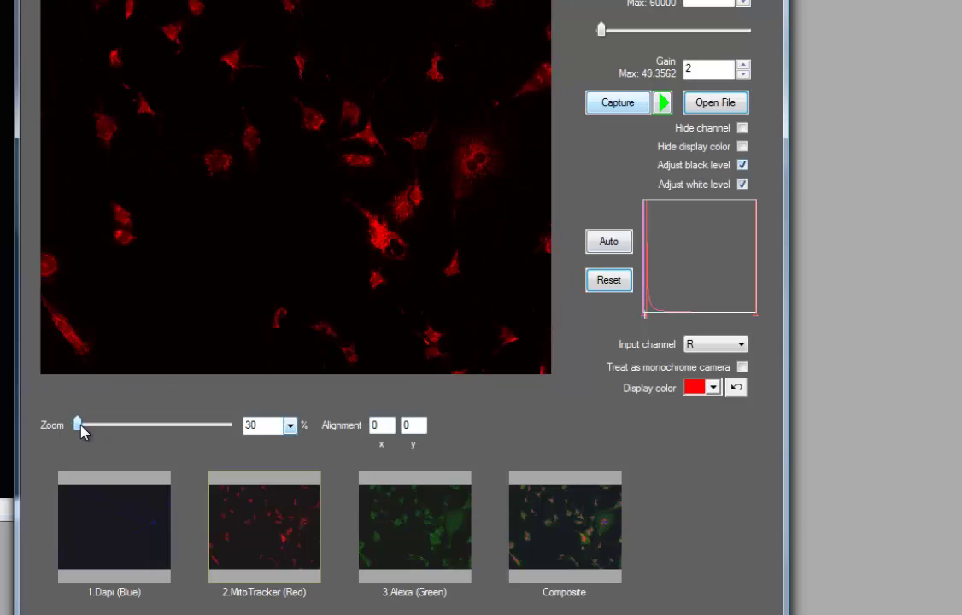